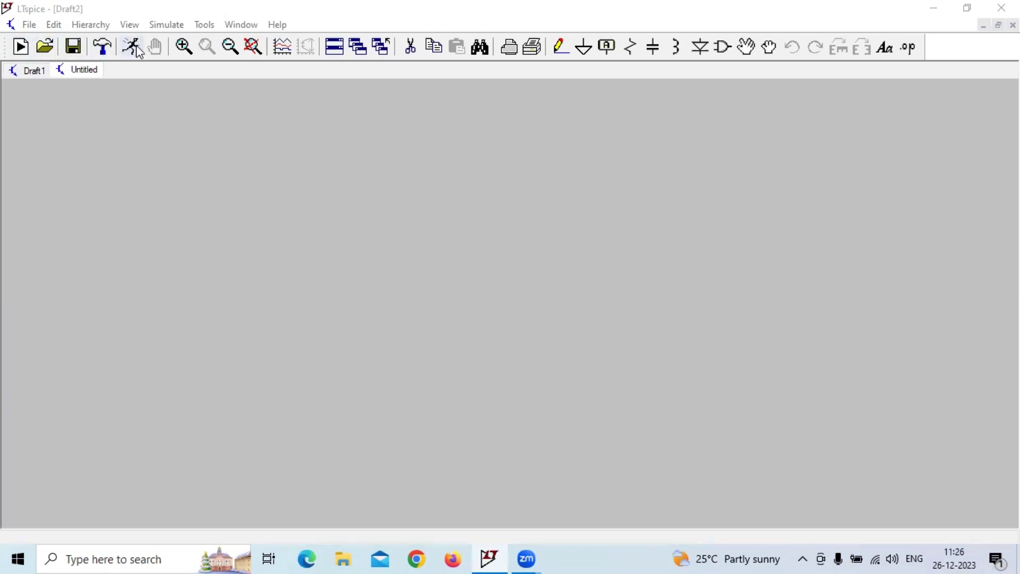
# - Place two voltage sources, V1 and V2, on the empty schematic
pyautogui.click(722, 48)
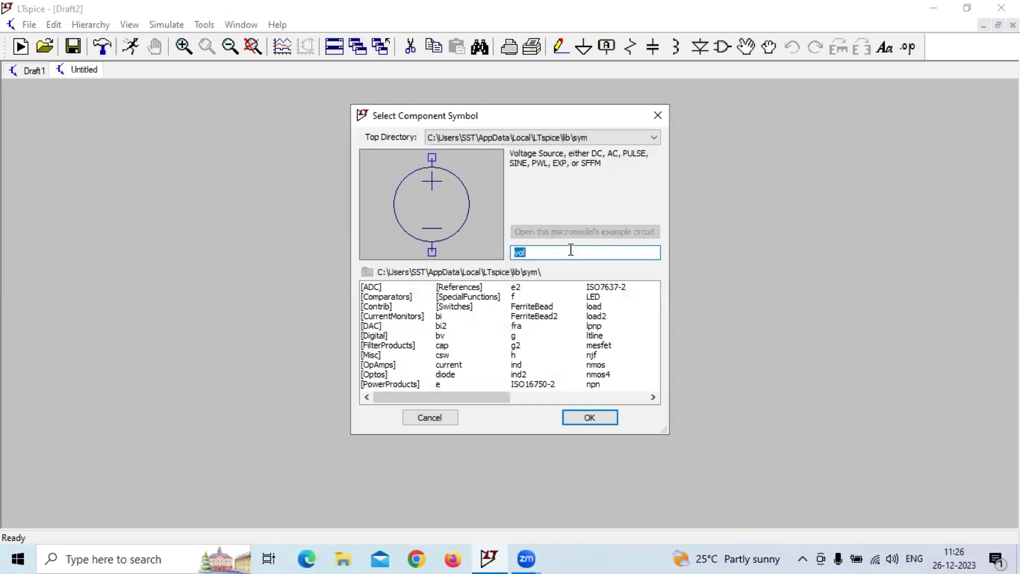
pyautogui.click(583, 415)
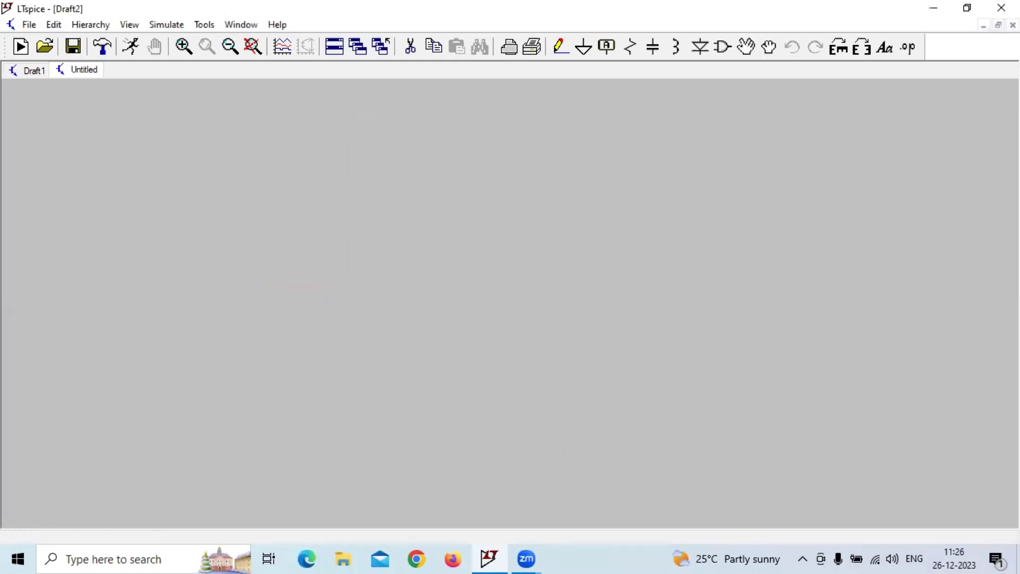
pyautogui.click(705, 148)
pyautogui.press('Escape')
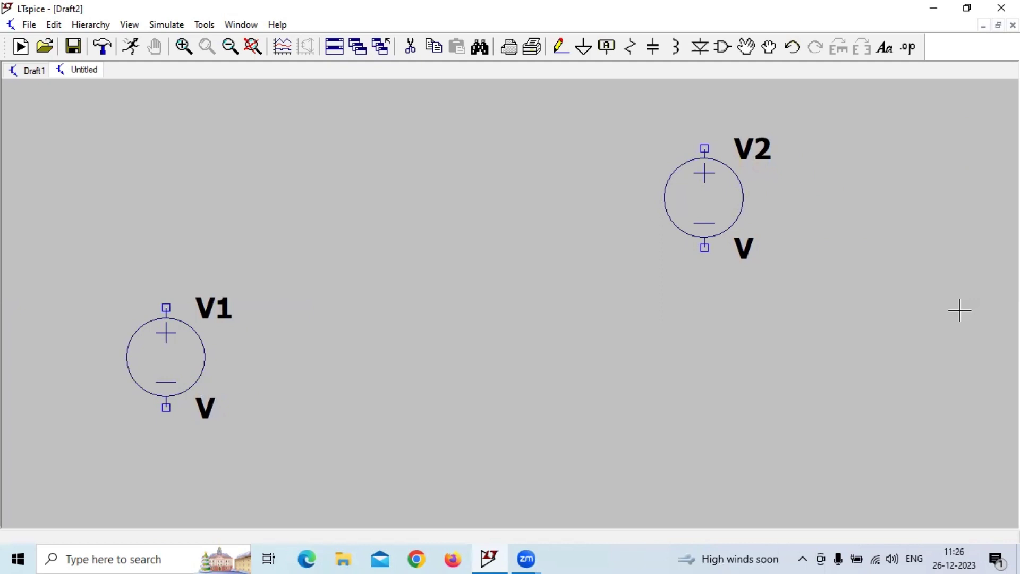
# - Place an N-channel JFET, J1, between the two voltage sources
pyautogui.click(721, 48)
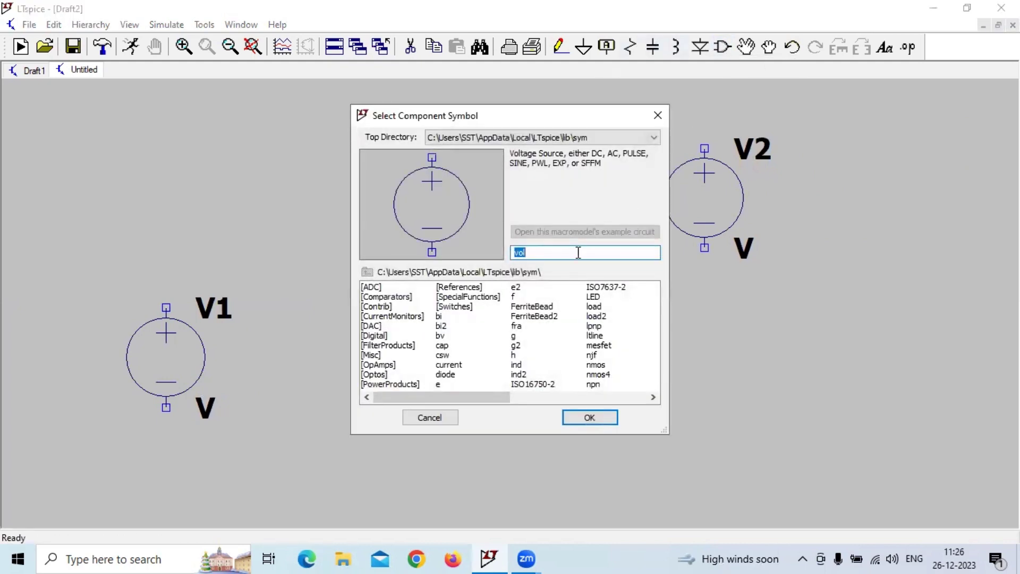
pyautogui.write('njf')
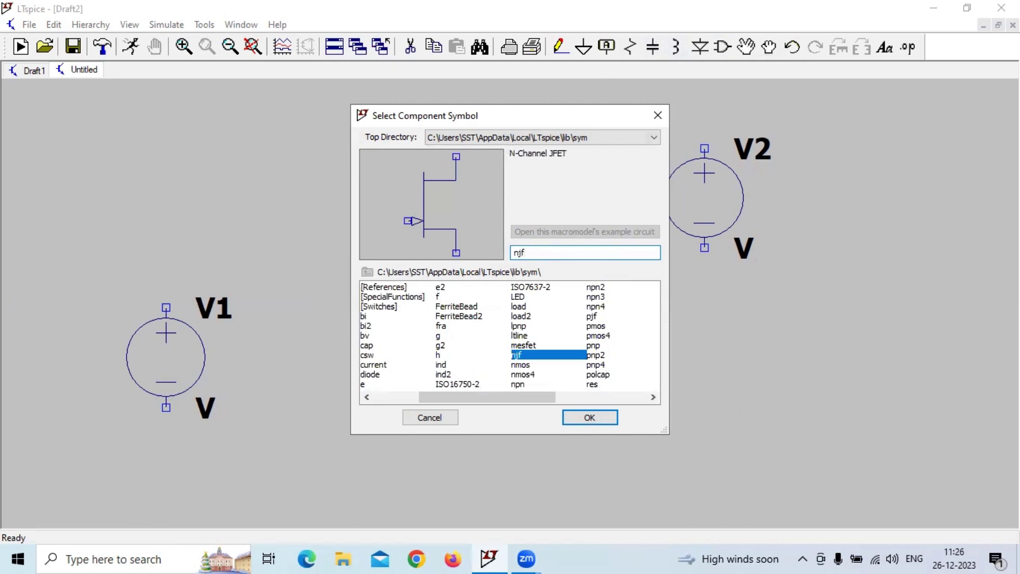
pyautogui.click(590, 418)
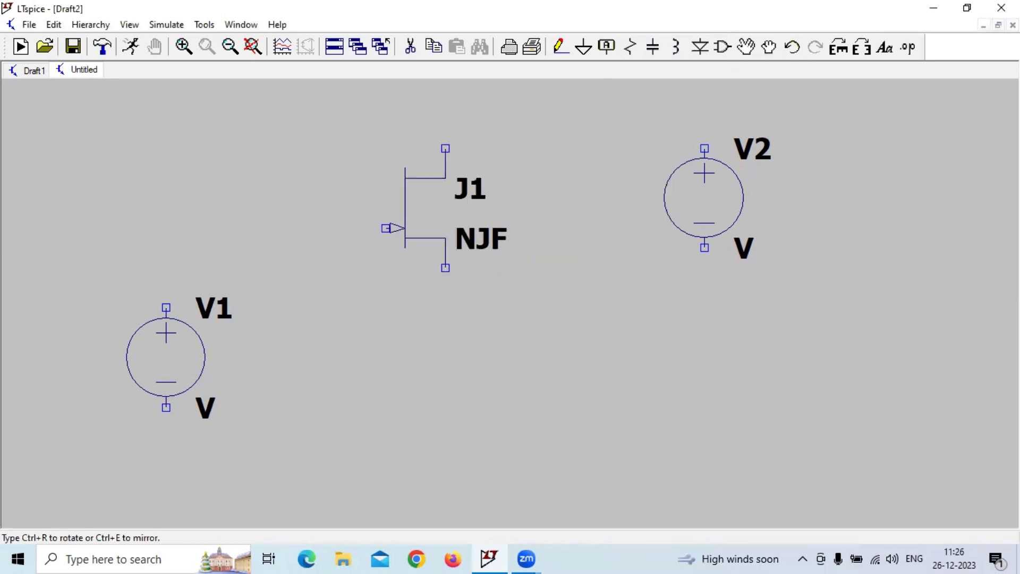
pyautogui.click(385, 248)
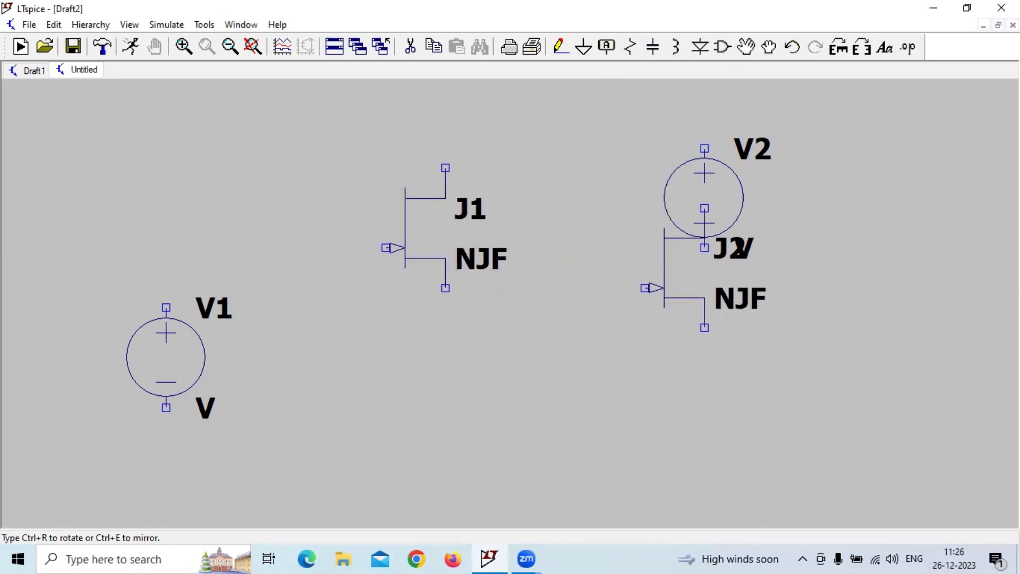
pyautogui.press('Escape')
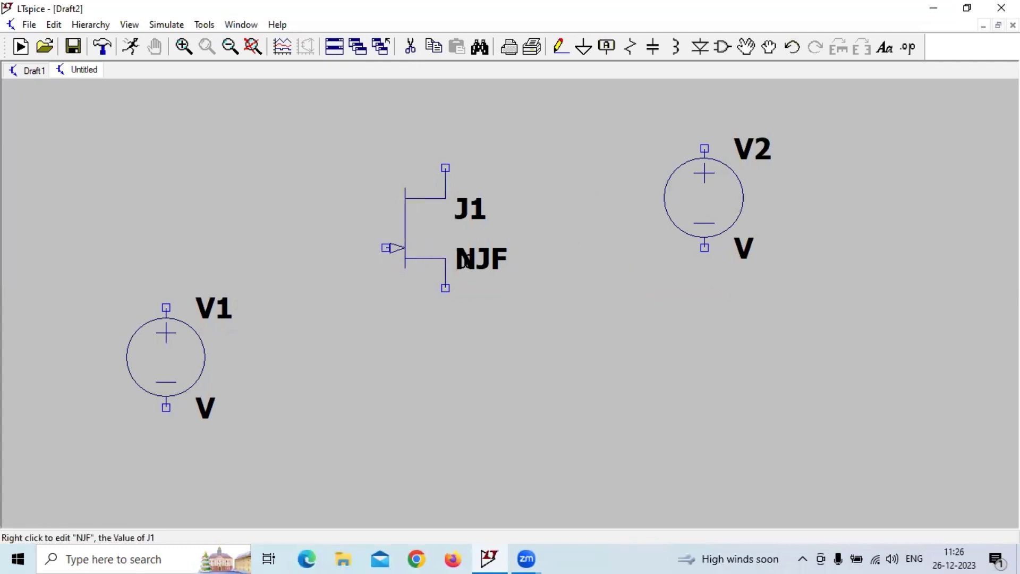
# - Assign J1 the 2N3819 JFET model
pyautogui.rightClick(412, 253)
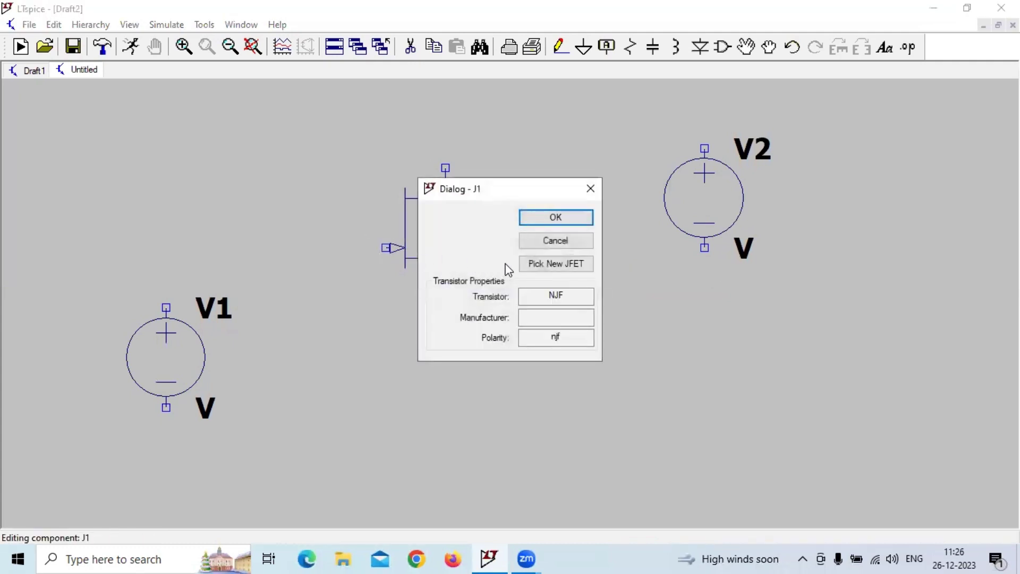
pyautogui.click(526, 266)
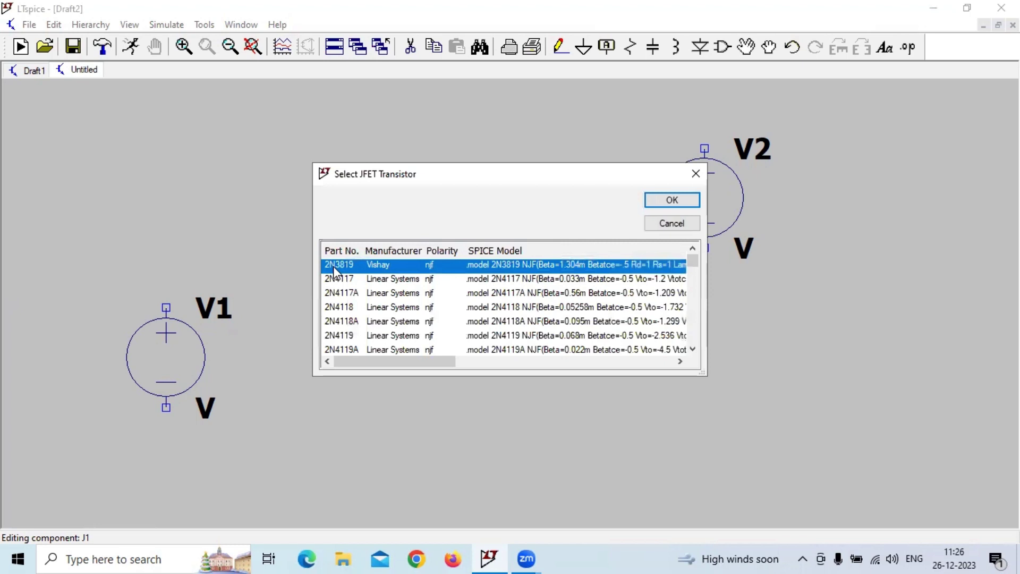
pyautogui.click(671, 201)
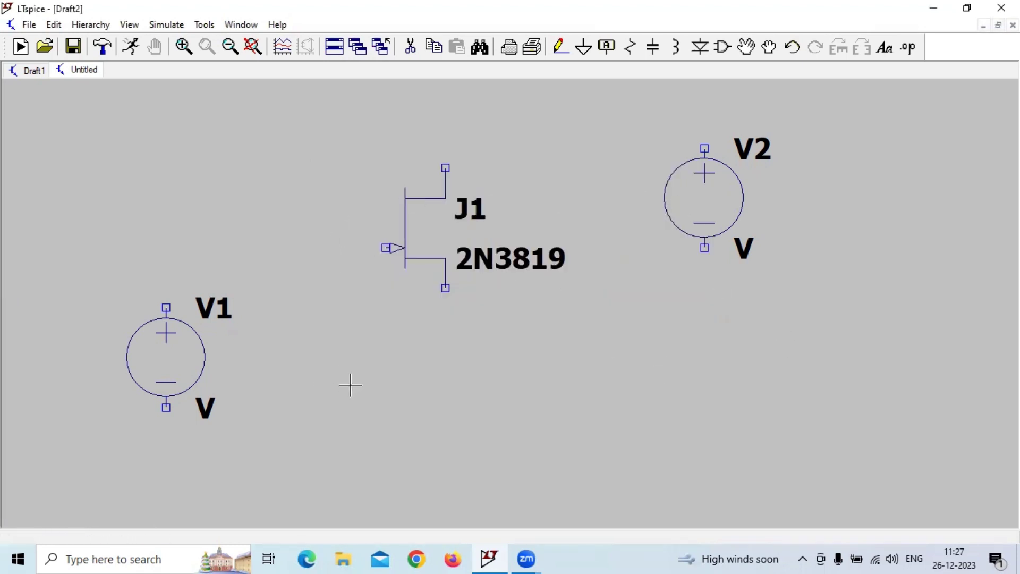
# - Wire V1's positive terminal to J1's gate and J1's drain to V2's positive terminal
pyautogui.click(561, 46)
pyautogui.click(166, 307)
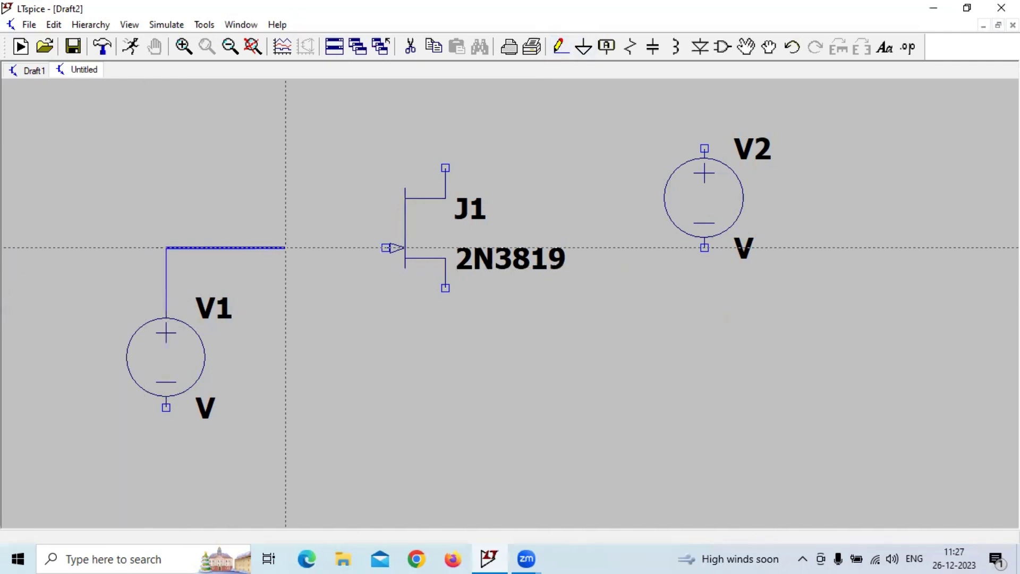
pyautogui.click(385, 247)
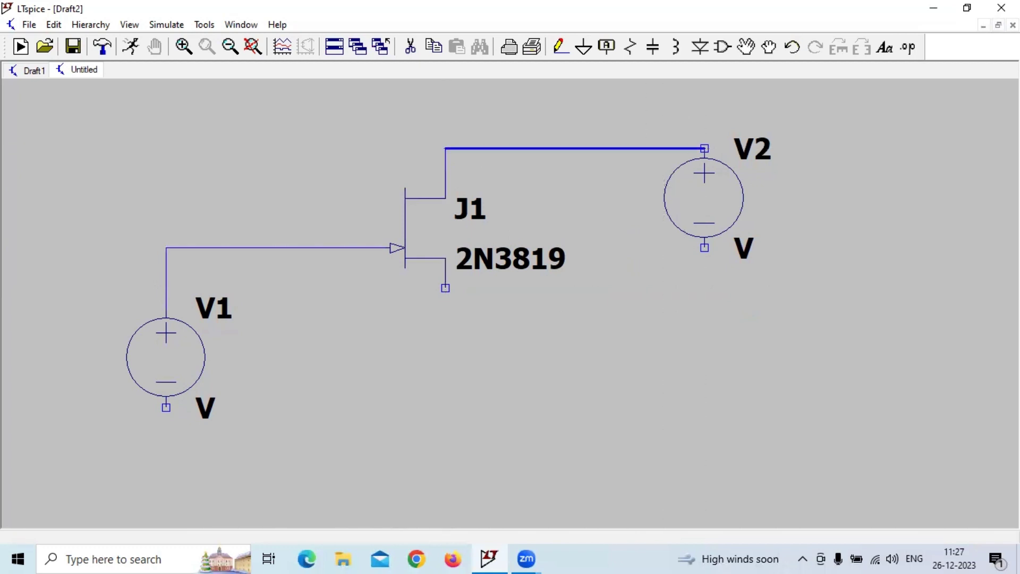
pyautogui.click(705, 148)
# - Join both negative terminals and J1's source with a bottom wire, and ground it
pyautogui.click(705, 248)
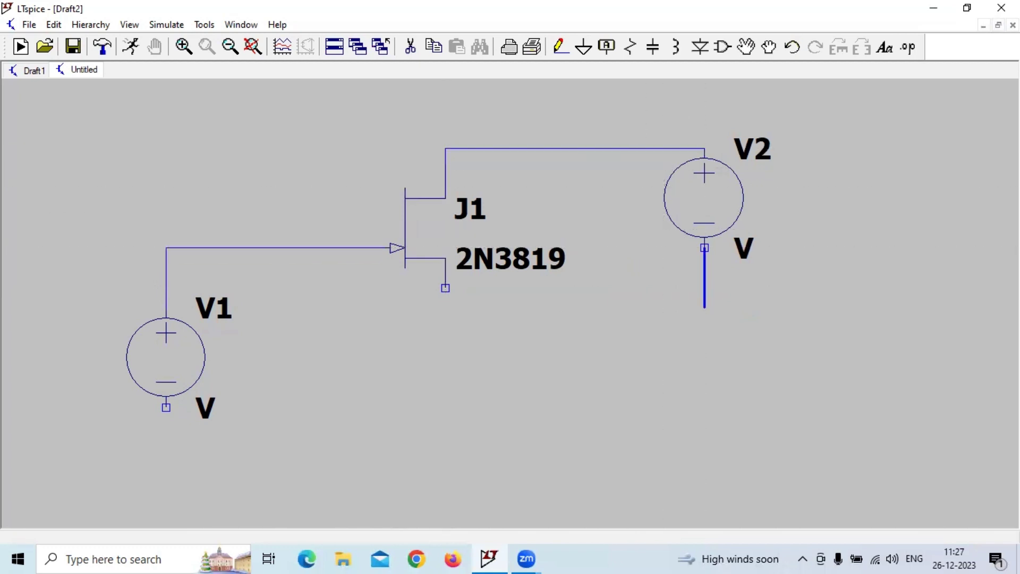
pyautogui.click(705, 408)
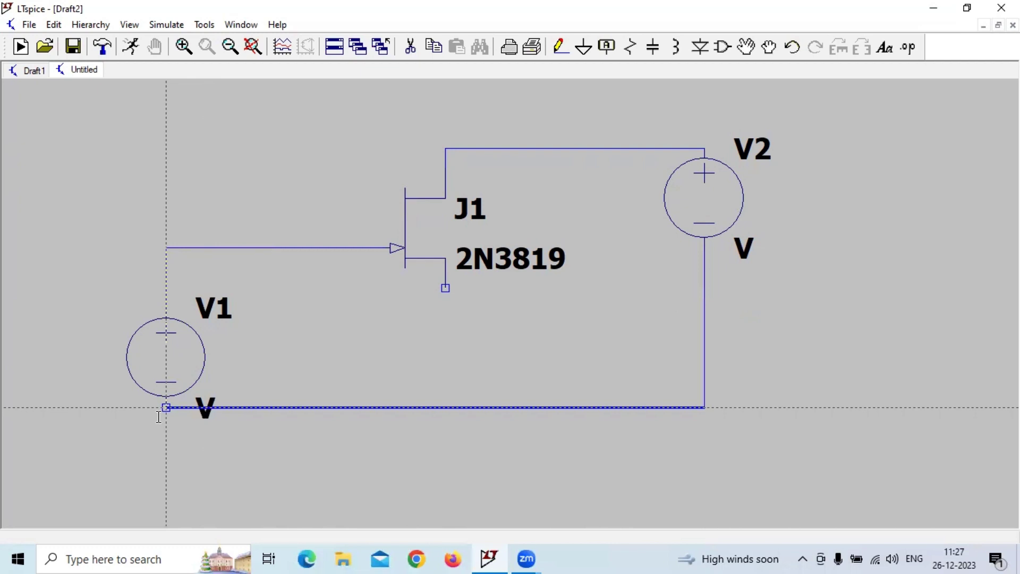
pyautogui.click(166, 407)
pyautogui.click(445, 407)
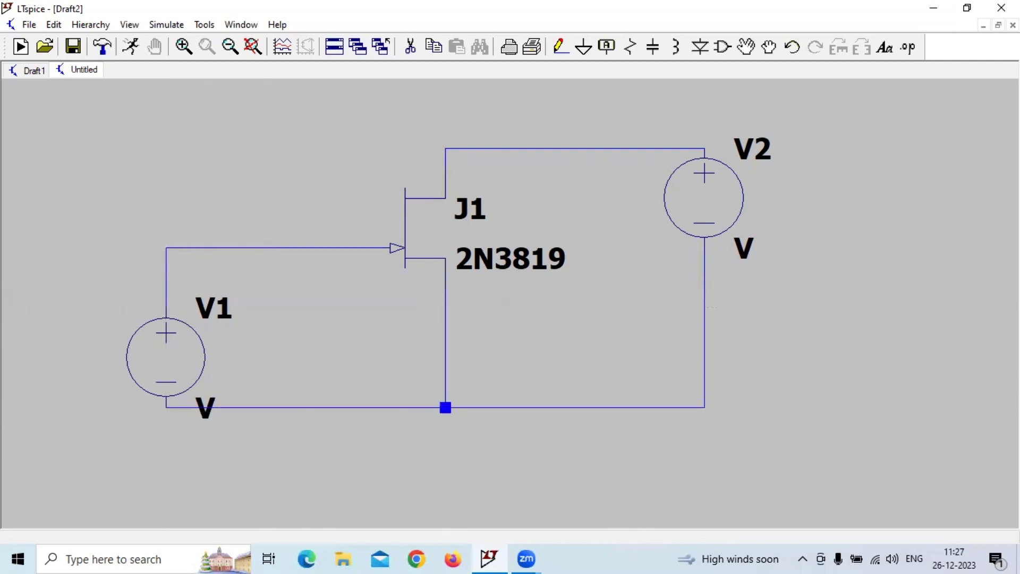
pyautogui.click(584, 46)
pyautogui.click(406, 407)
# - Rename source V1 to vgs and source V2 to vds
pyautogui.rightClick(693, 312)
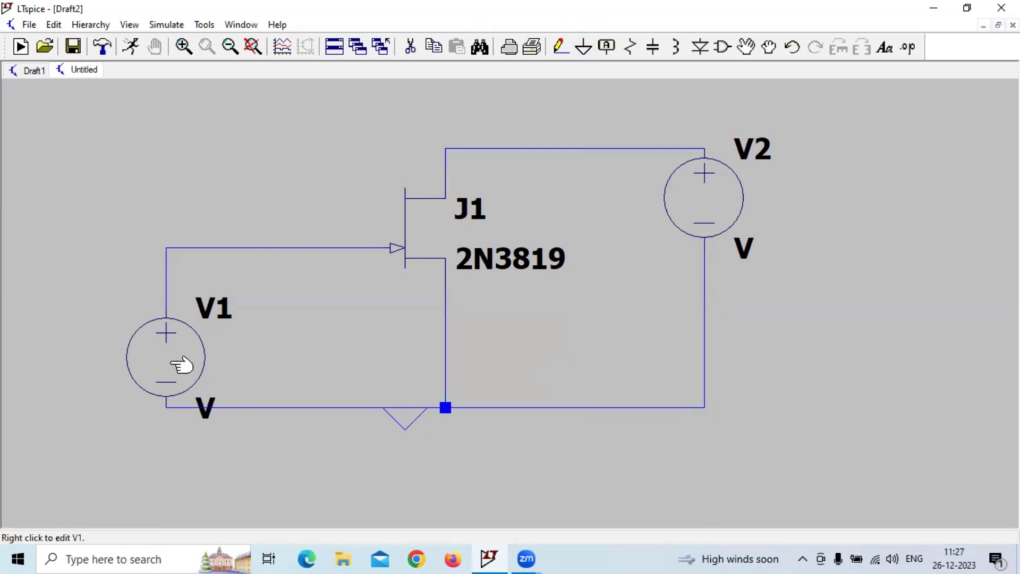
pyautogui.rightClick(222, 313)
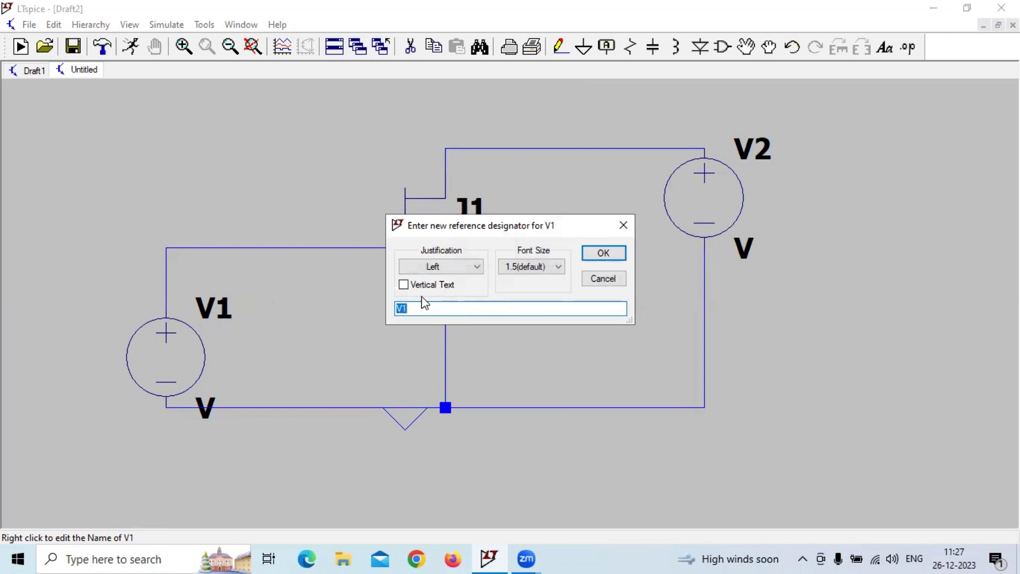
pyautogui.write('vgs')
pyautogui.click(604, 254)
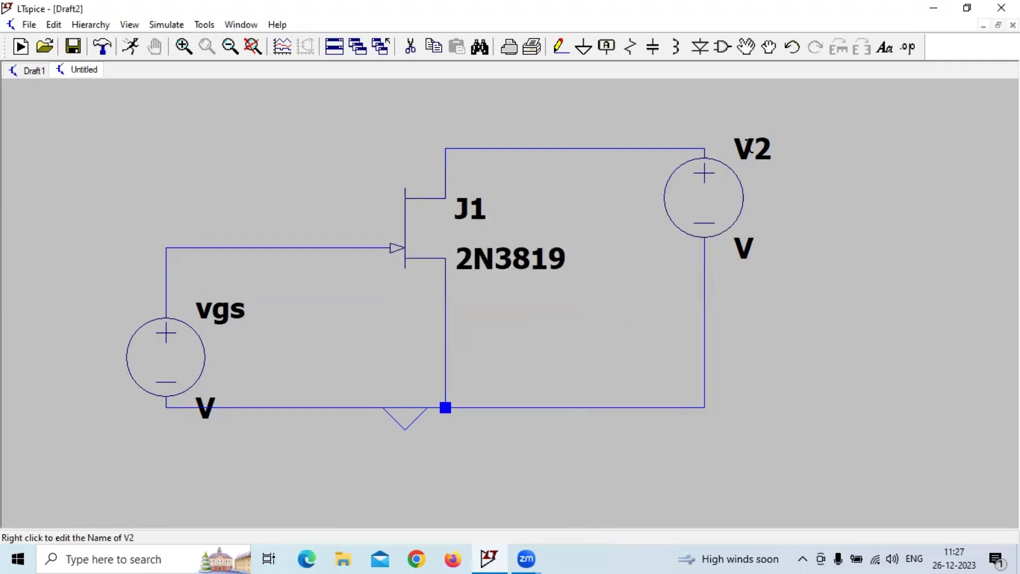
pyautogui.rightClick(752, 151)
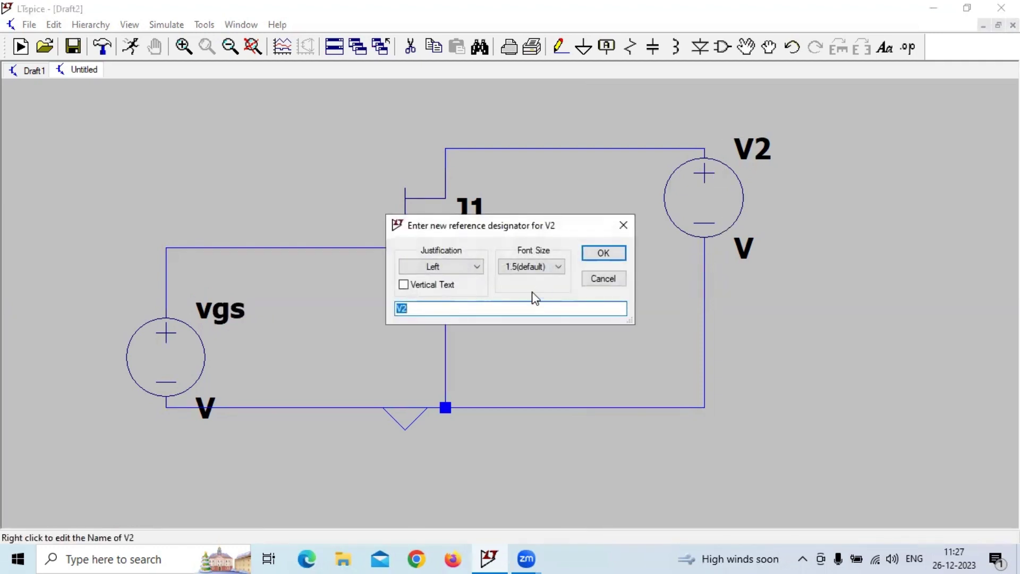
pyautogui.write('vds')
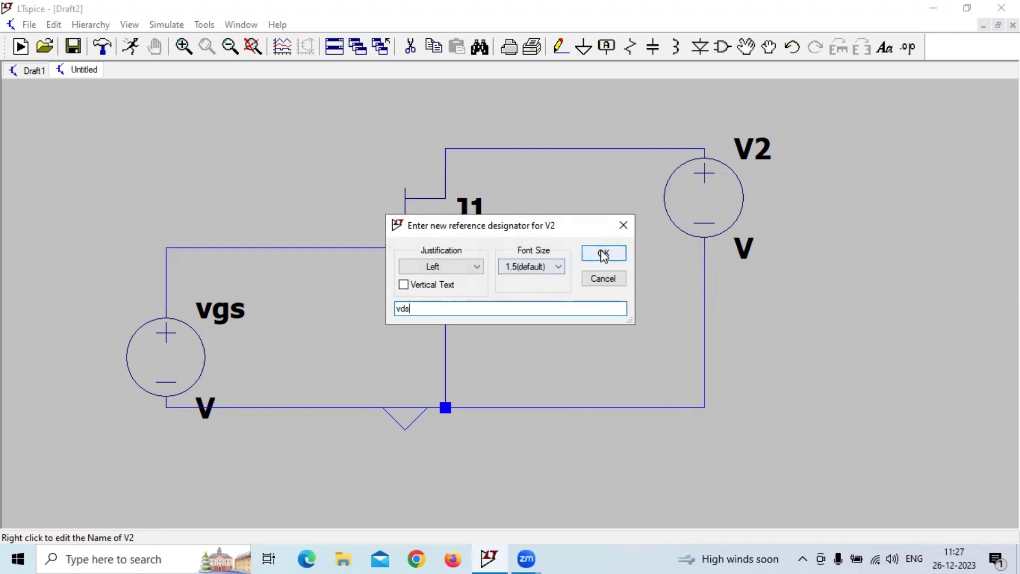
pyautogui.click(604, 253)
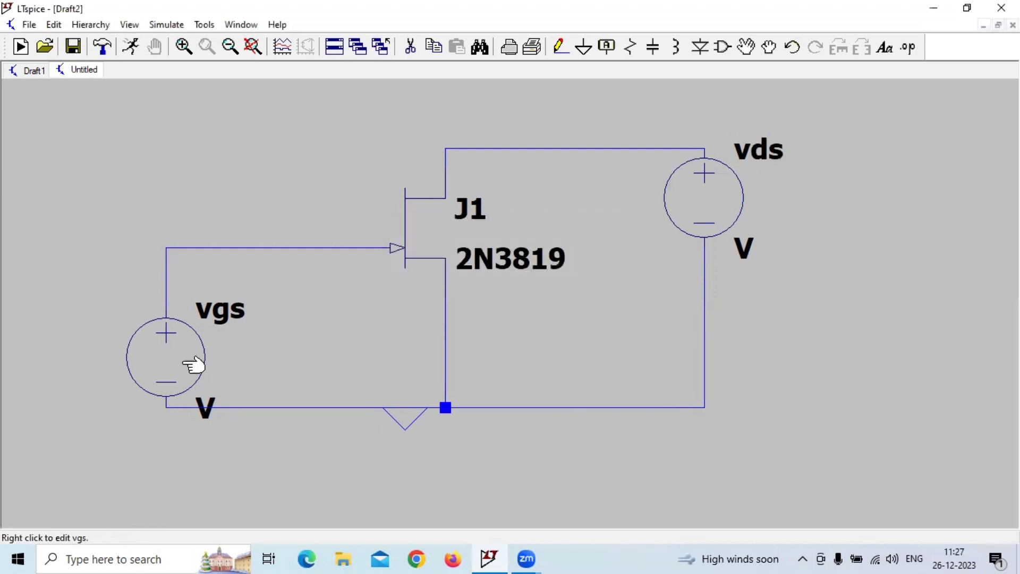
# - Set the vgs source value to 0 V and the vds source value to 20 V
pyautogui.rightClick(209, 404)
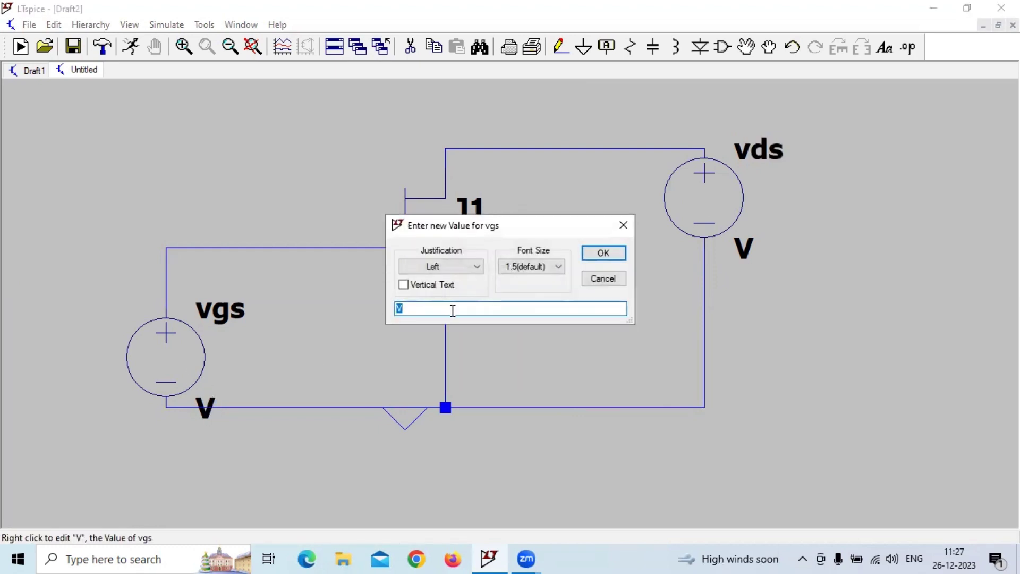
pyautogui.write('0')
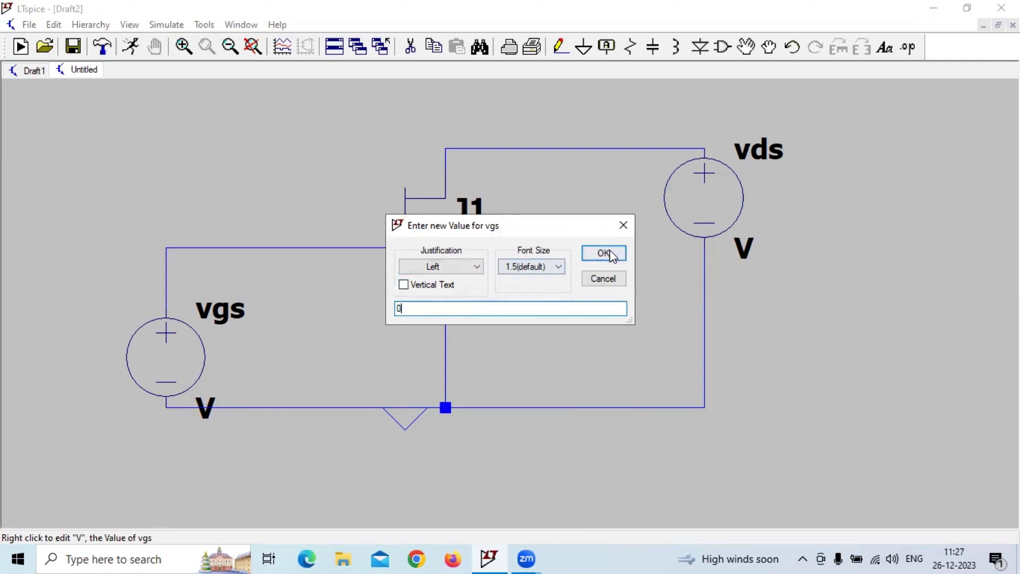
pyautogui.click(602, 252)
pyautogui.rightClick(739, 244)
pyautogui.write('20')
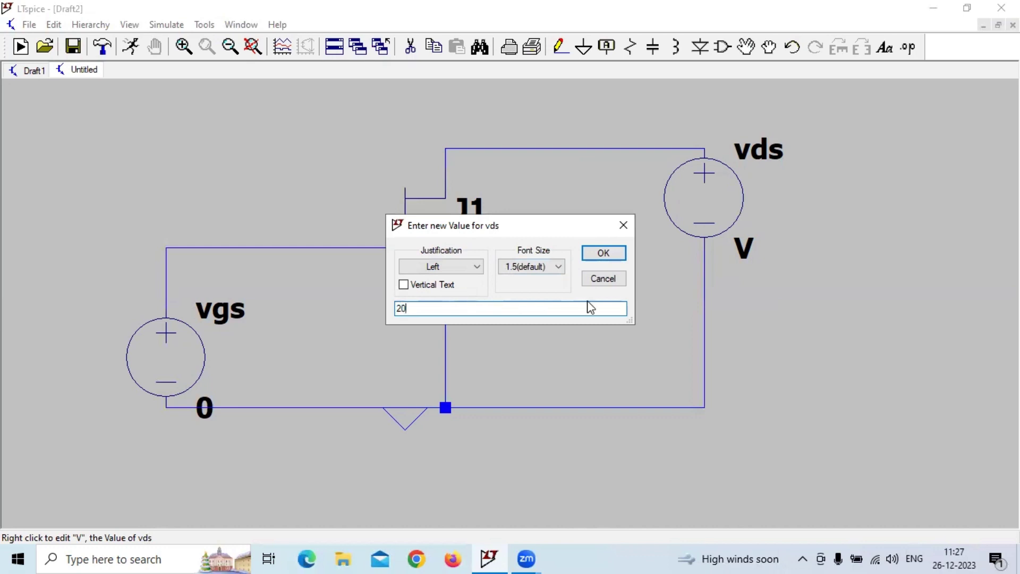
pyautogui.click(606, 255)
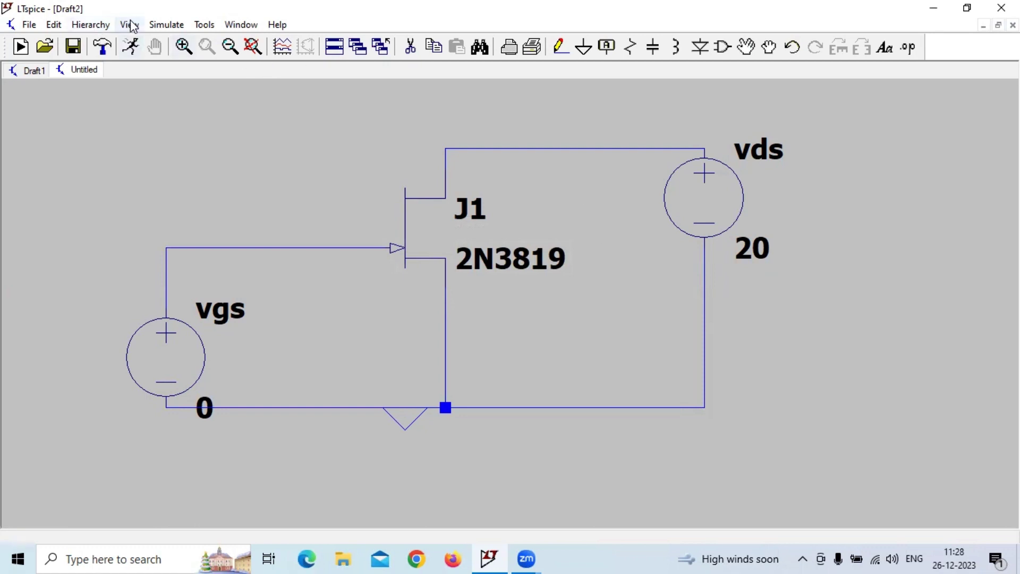
pyautogui.click(162, 25)
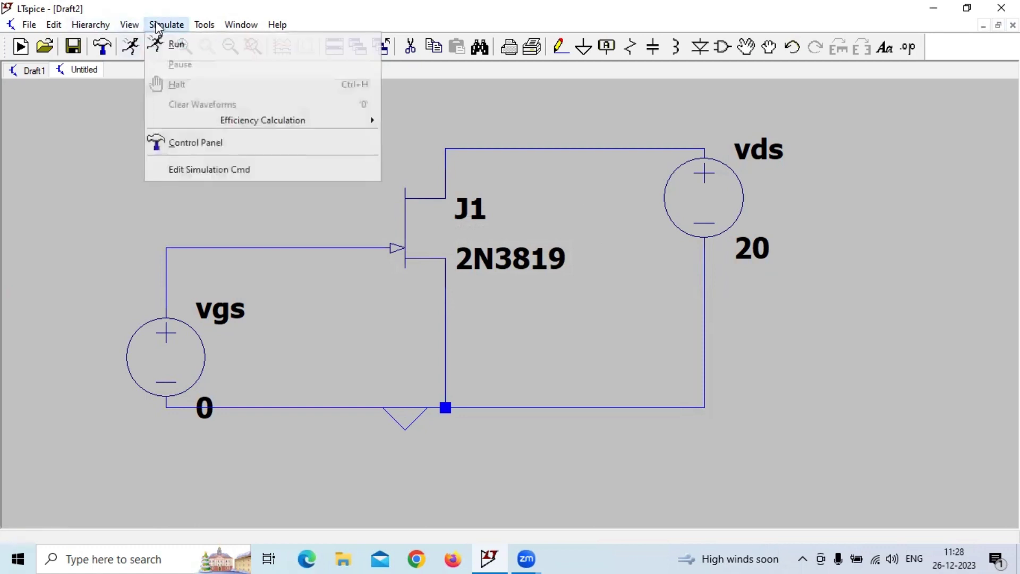
# - Configure a linear DC sweep of vgs from 0 to -5 V in 0.1 steps
pyautogui.click(187, 168)
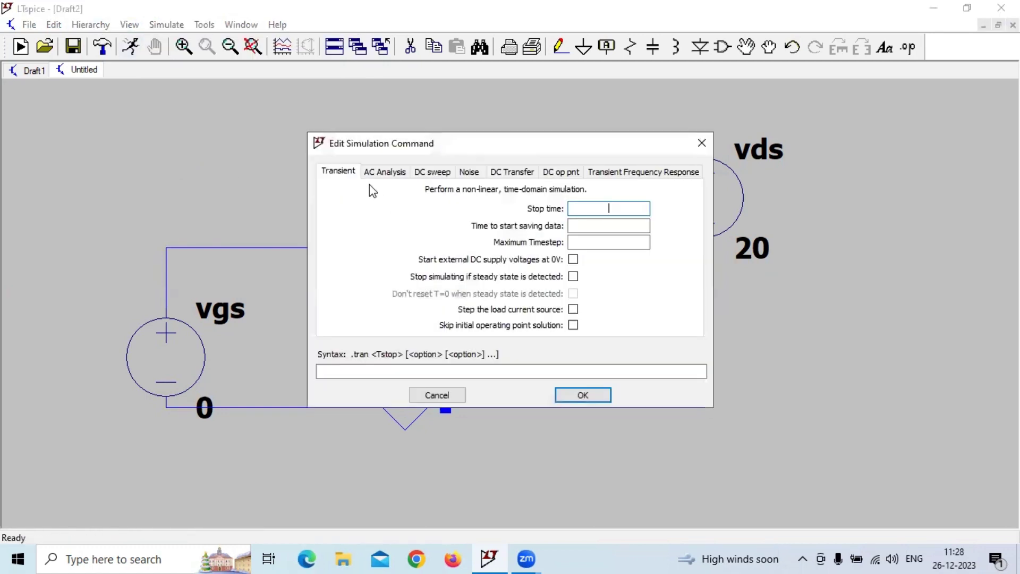
pyautogui.click(437, 173)
pyautogui.write('vgs')
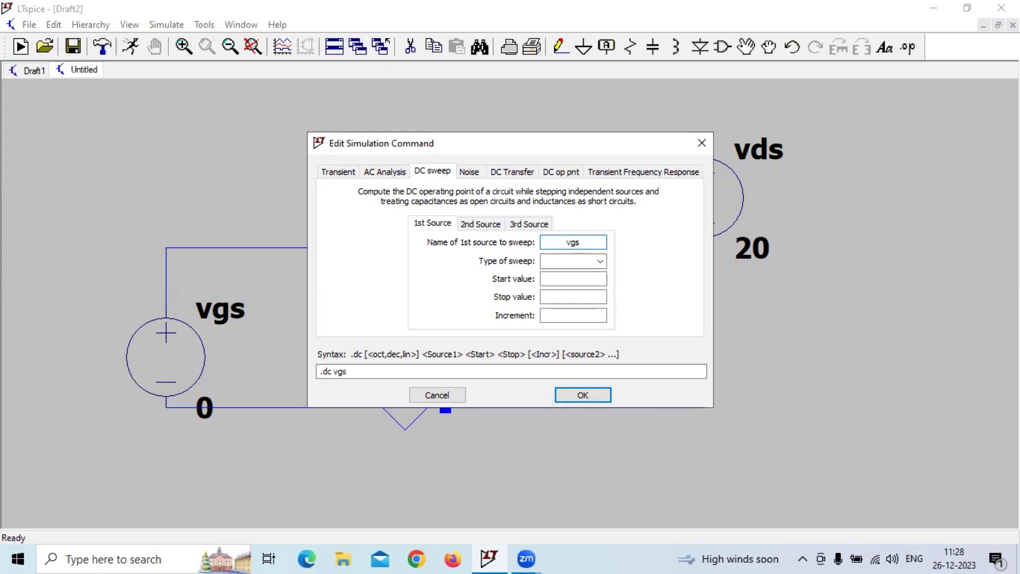
pyautogui.click(597, 262)
pyautogui.click(594, 276)
pyautogui.write('0')
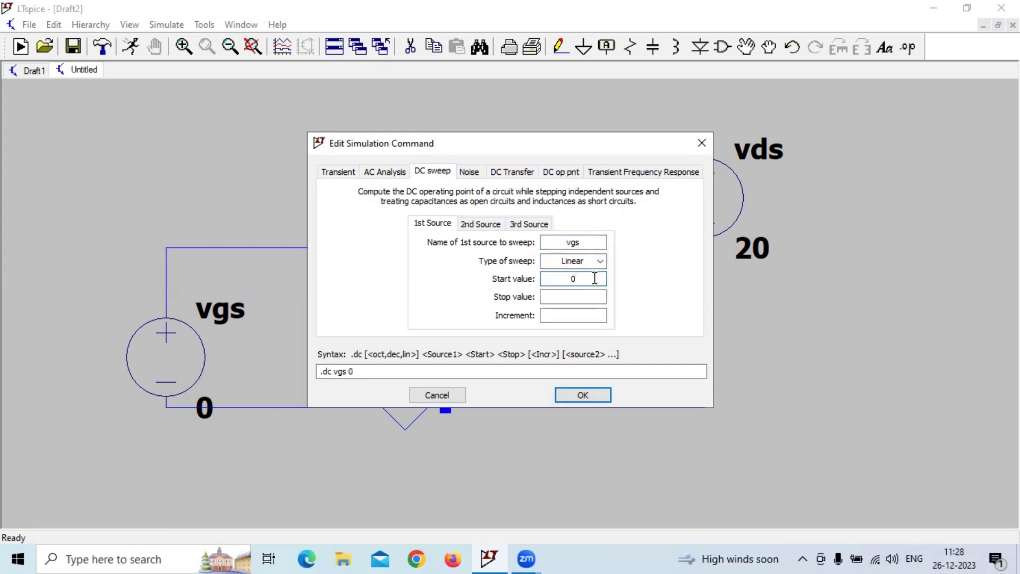
pyautogui.click(561, 295)
pyautogui.write('-5')
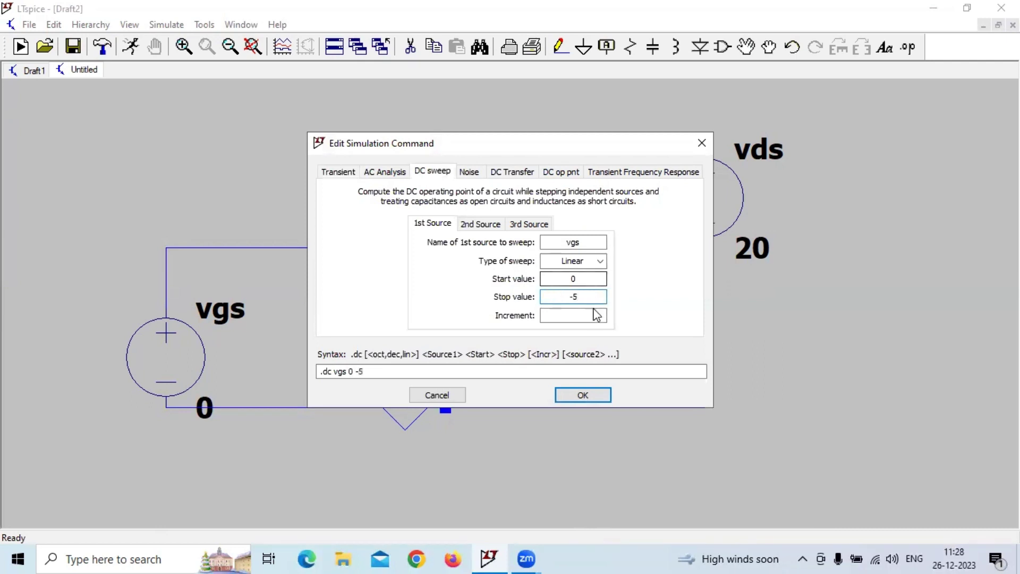
pyautogui.click(594, 316)
pyautogui.write('0.1')
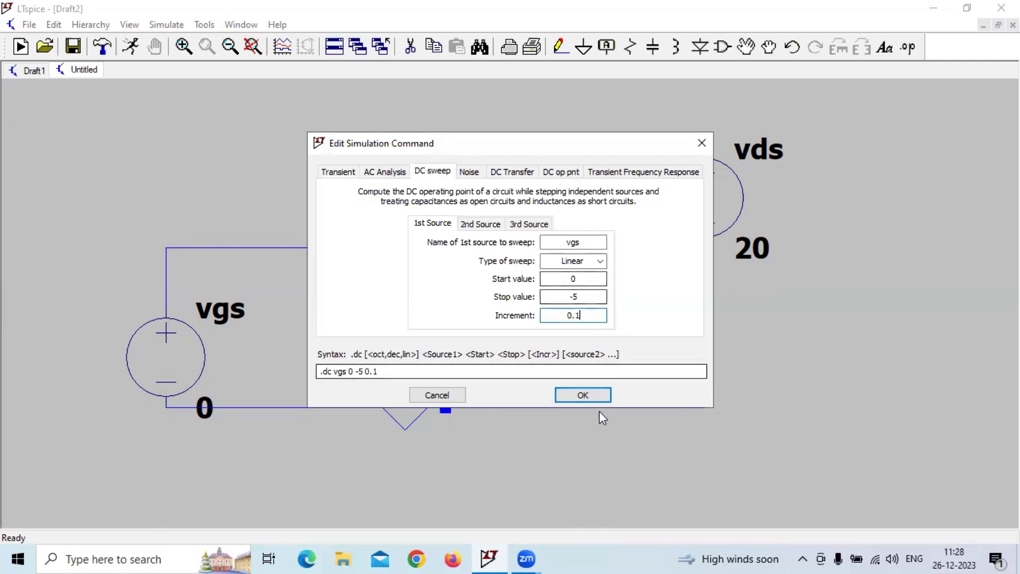
# - Place the .dc vgs 0 -5 0.1 directive, simulate, and plot the Id(J1) transfer curve
pyautogui.click(590, 397)
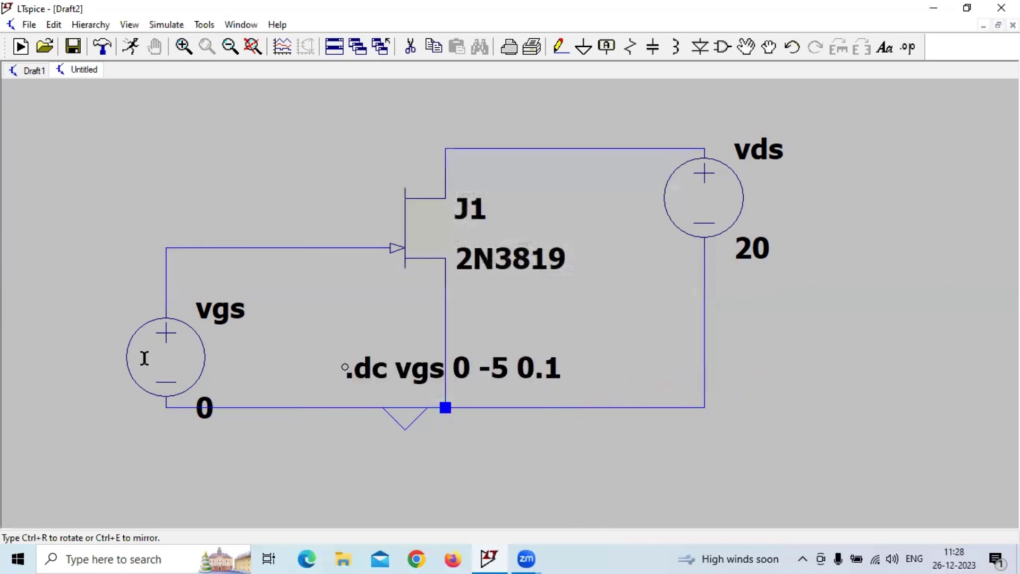
pyautogui.click(97, 455)
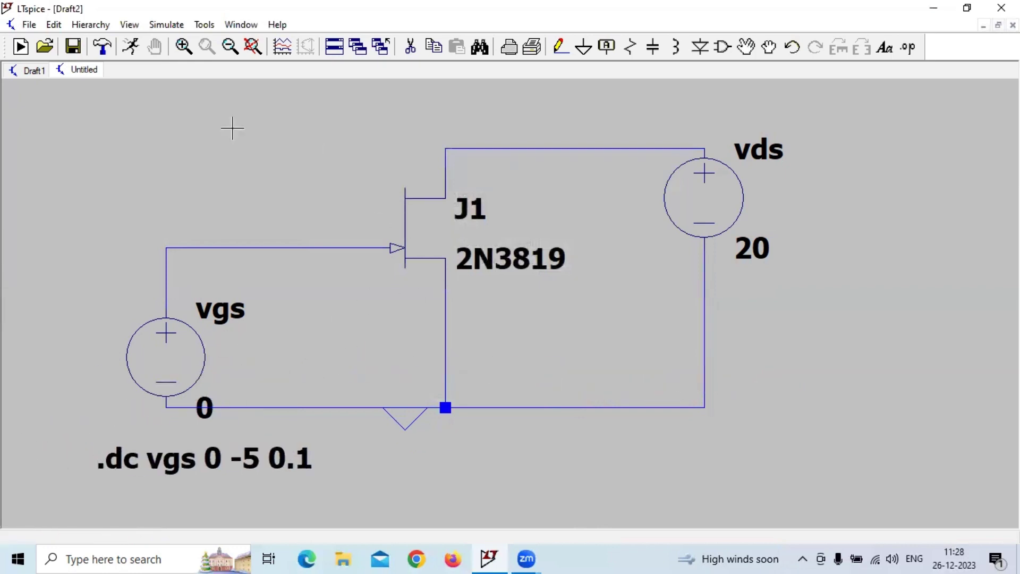
pyautogui.click(131, 46)
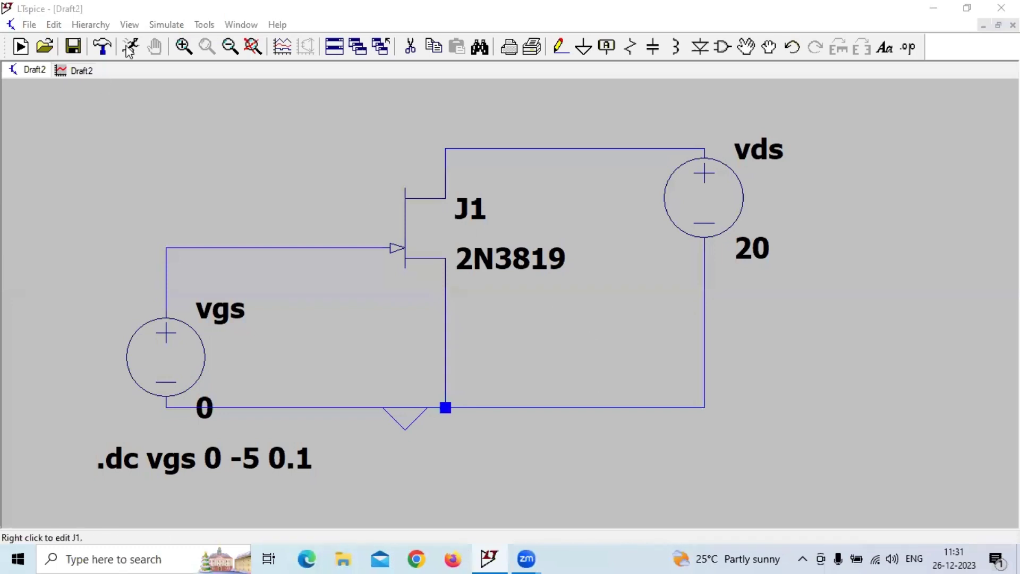
pyautogui.click(130, 48)
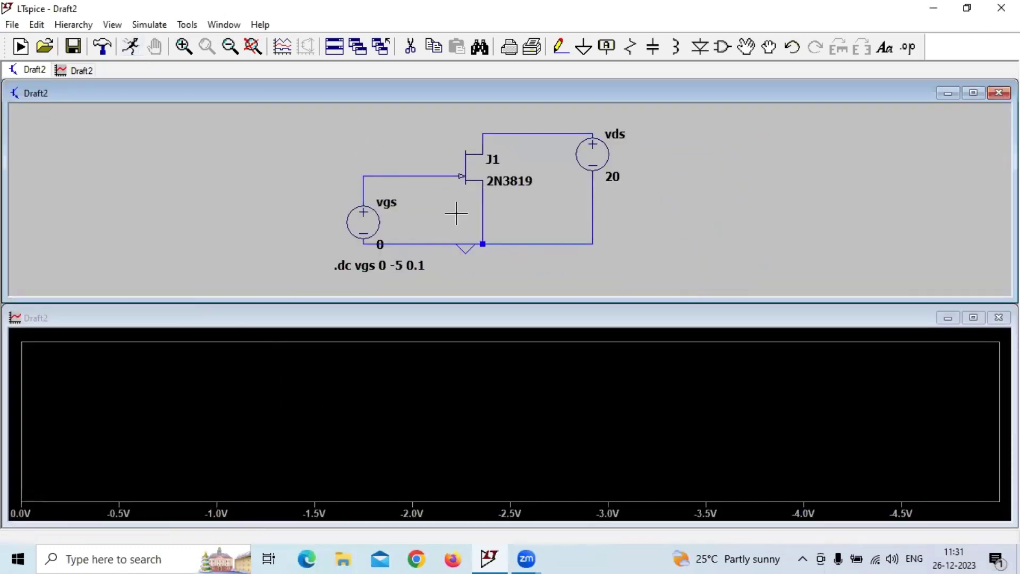
pyautogui.click(484, 141)
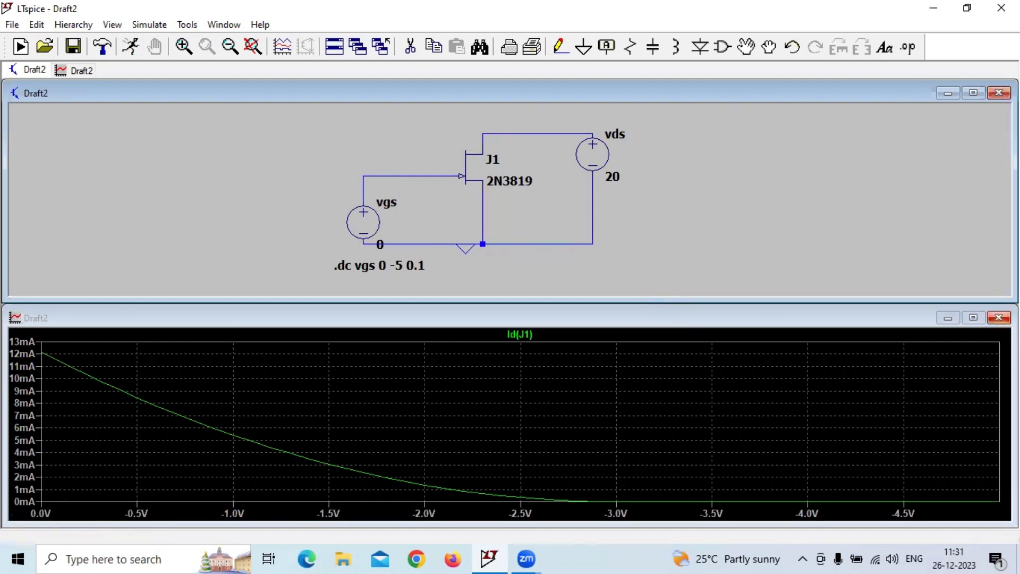
# - Set the first sweep source to vds, from 0 to 20 V in steps of 1
pyautogui.click(999, 317)
pyautogui.click(973, 93)
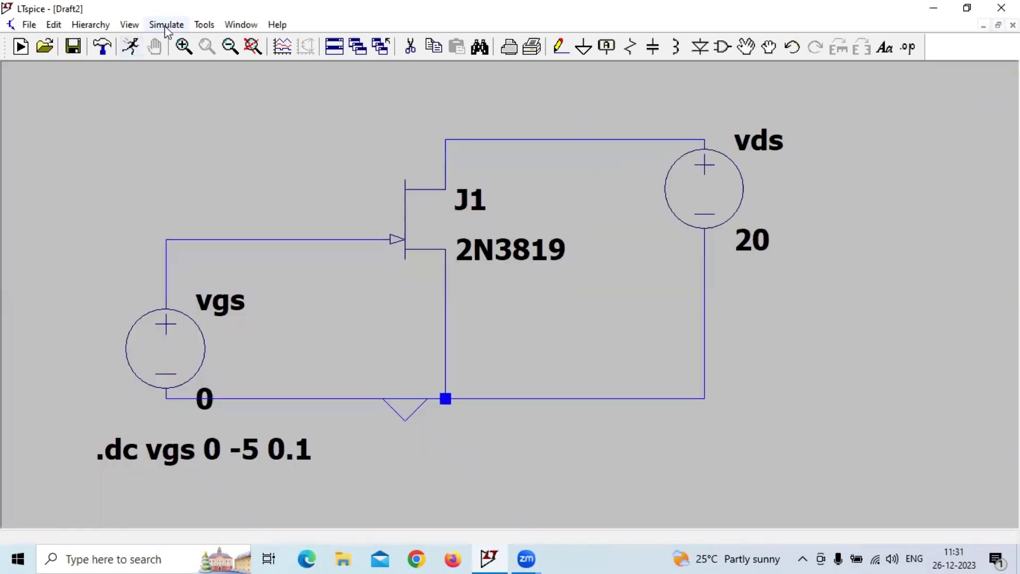
pyautogui.click(165, 24)
pyautogui.click(176, 169)
pyautogui.write('vds')
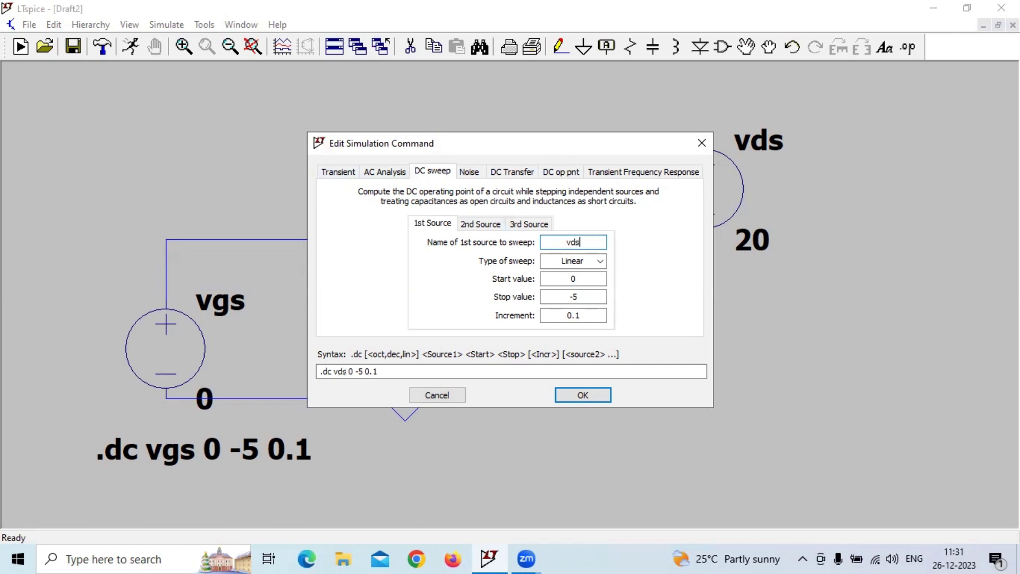
pyautogui.doubleClick(587, 295)
pyautogui.write('2')
pyautogui.write('0')
pyautogui.moveTo(579, 315); pyautogui.dragTo(556, 313)
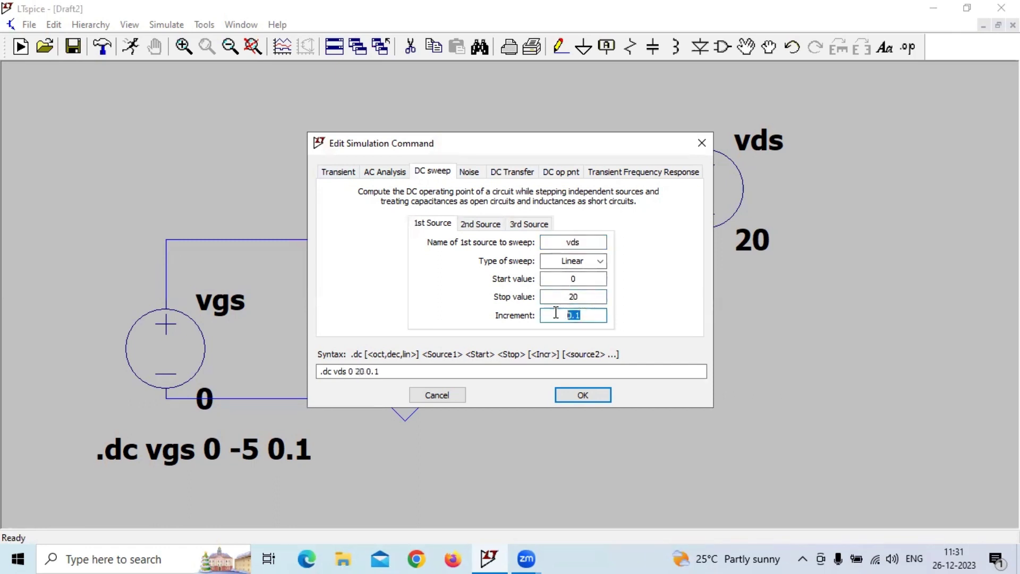
pyautogui.write('1')
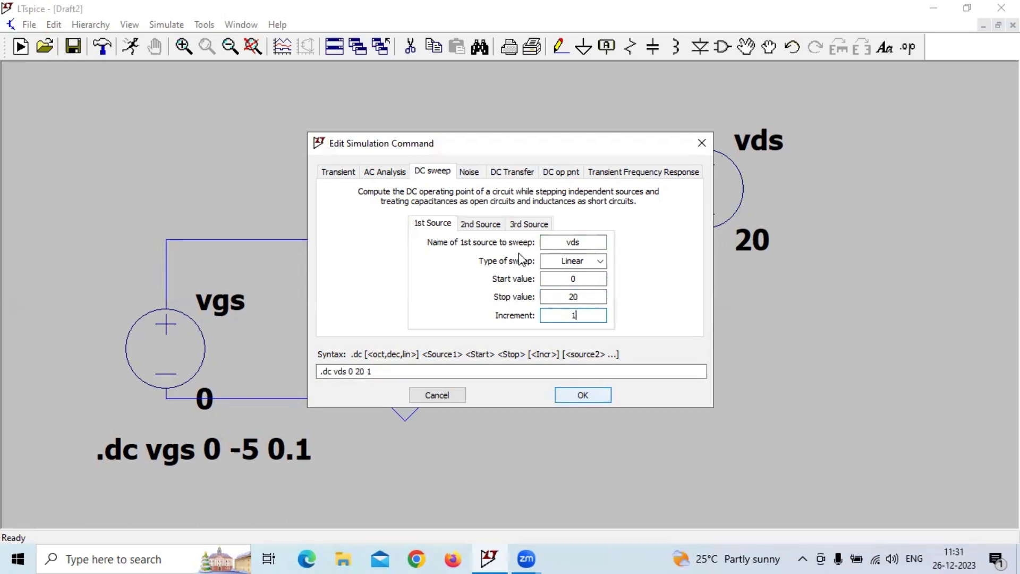
# - Add vgs as the second sweep source, stepping 0 to -5 by 0.1
pyautogui.click(482, 225)
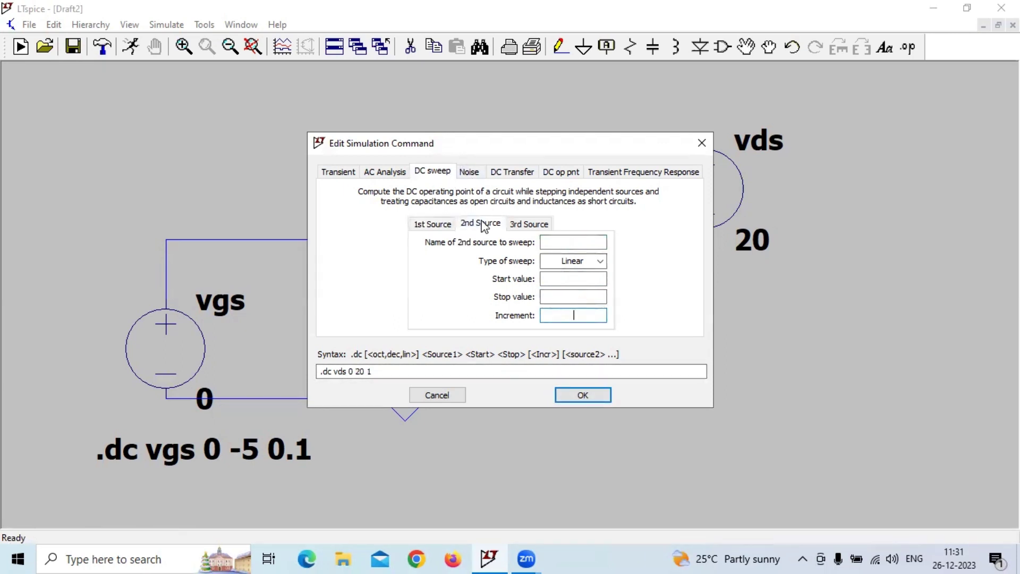
pyautogui.click(569, 242)
pyautogui.write('vgs')
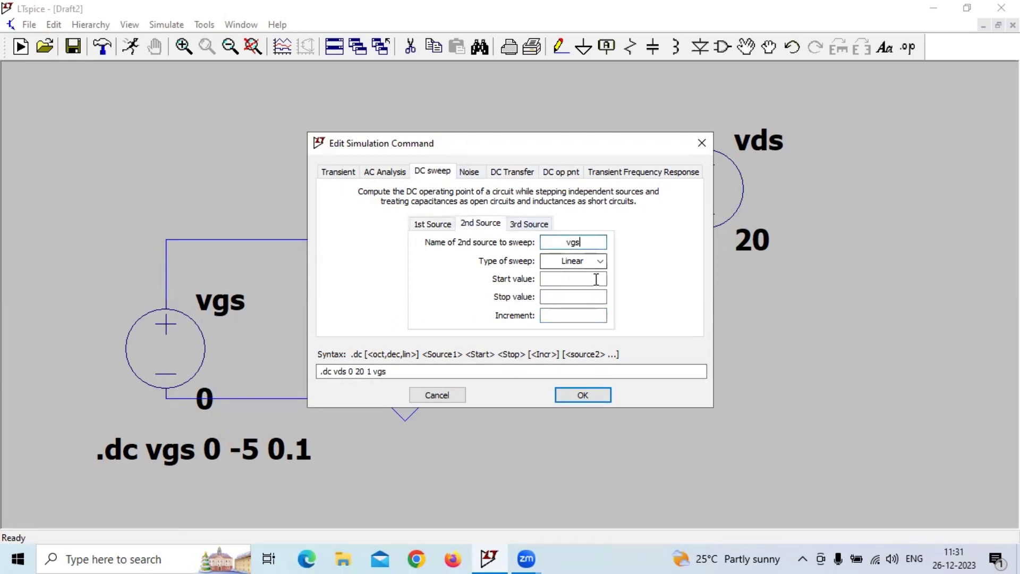
pyautogui.click(585, 279)
pyautogui.click(584, 317)
pyautogui.write('0.1')
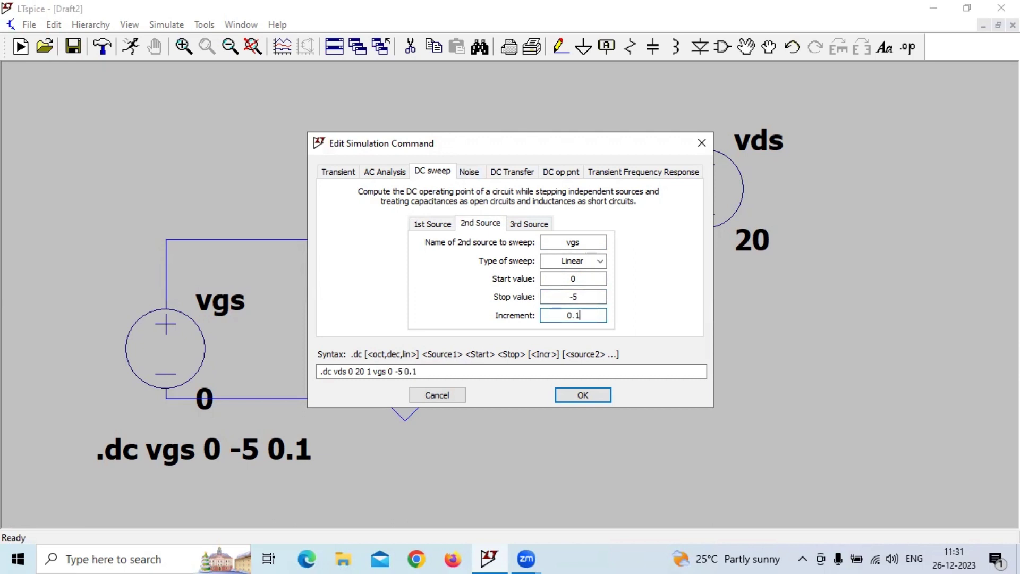
# - Apply the .dc vds 0 20 1 vgs 0 -5 0.1 sweep, simulate, and plot Id(J1) output curves
pyautogui.click(582, 396)
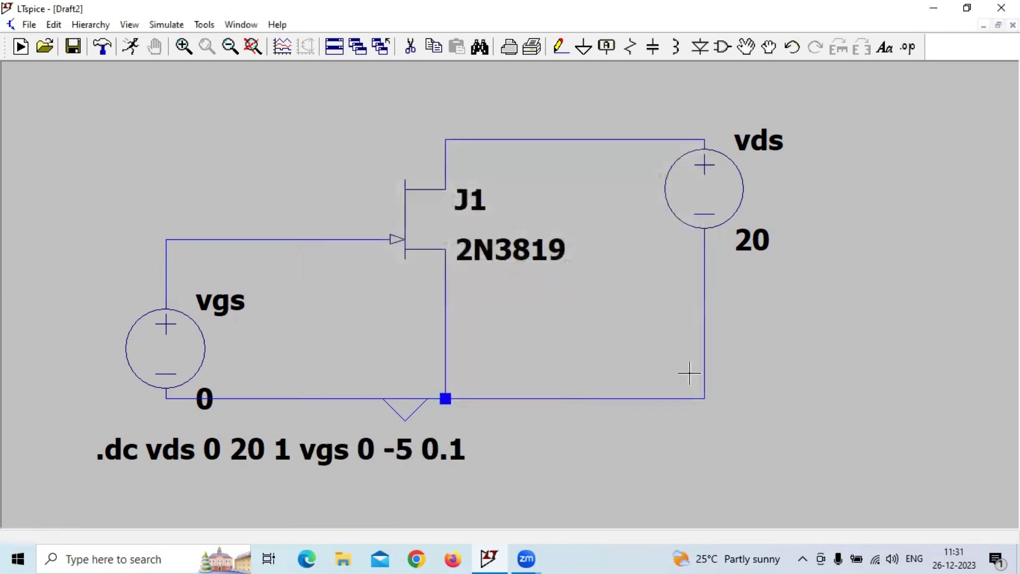
pyautogui.click(130, 47)
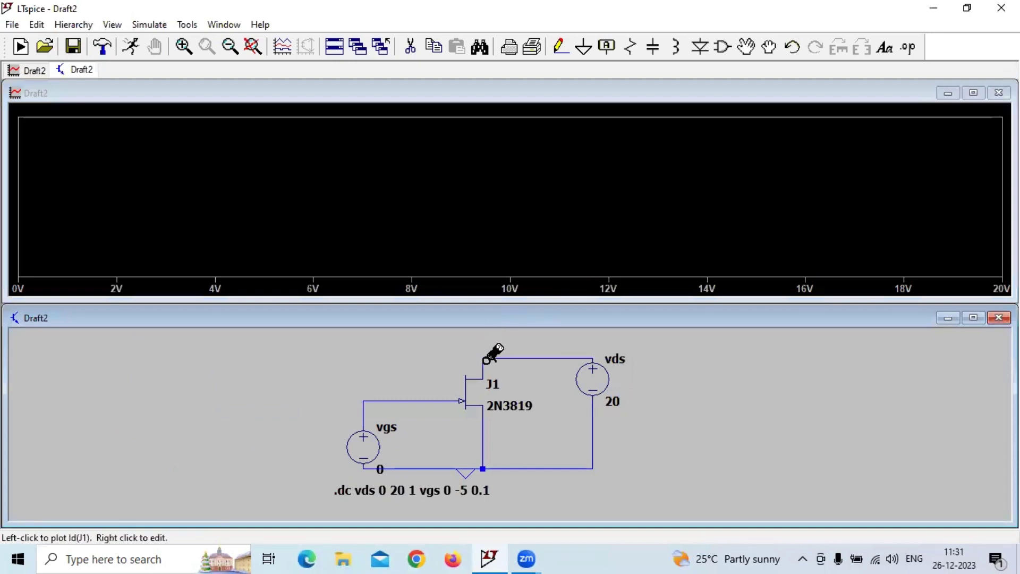
pyautogui.click(485, 357)
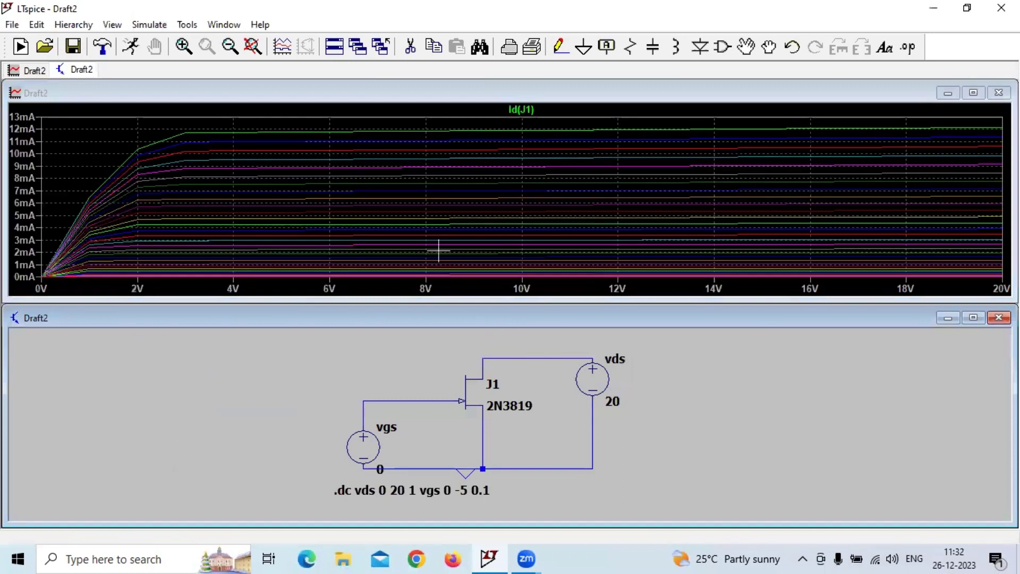
# - Change the second-source vgs sweep increment to 0.5
pyautogui.click(159, 27)
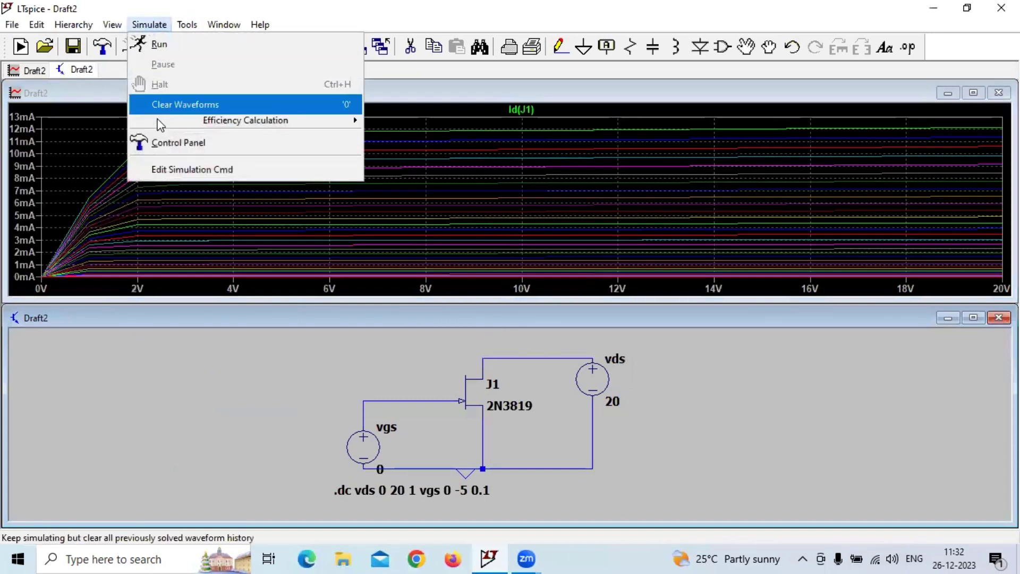
pyautogui.click(159, 170)
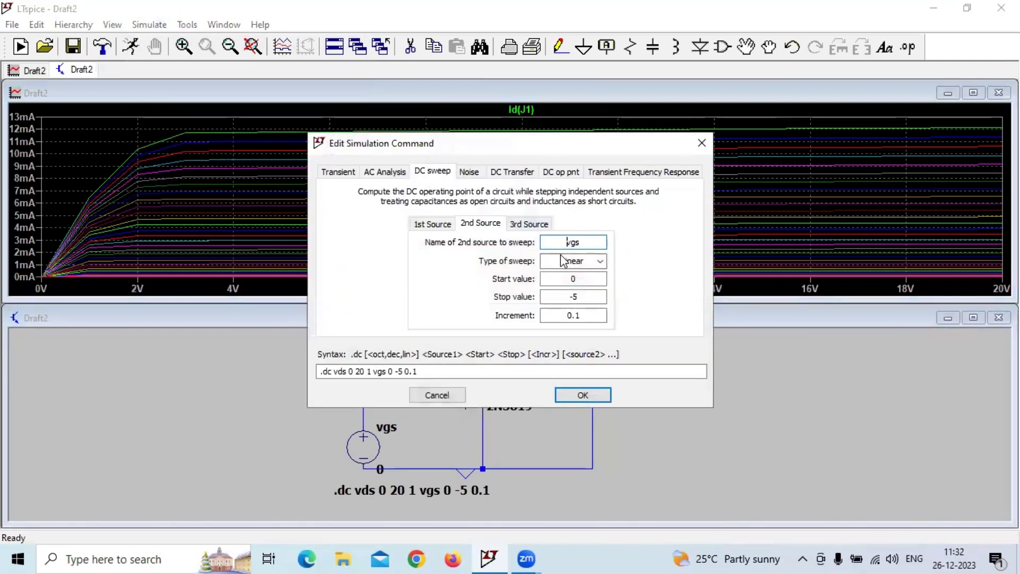
pyautogui.click(431, 227)
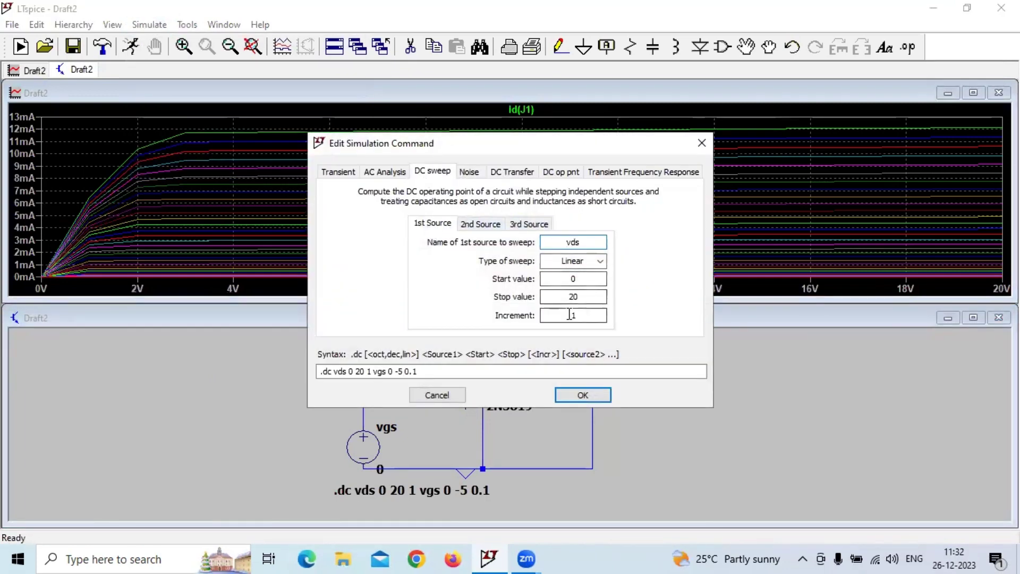
pyautogui.click(482, 226)
pyautogui.click(590, 316)
pyautogui.write('0.5')
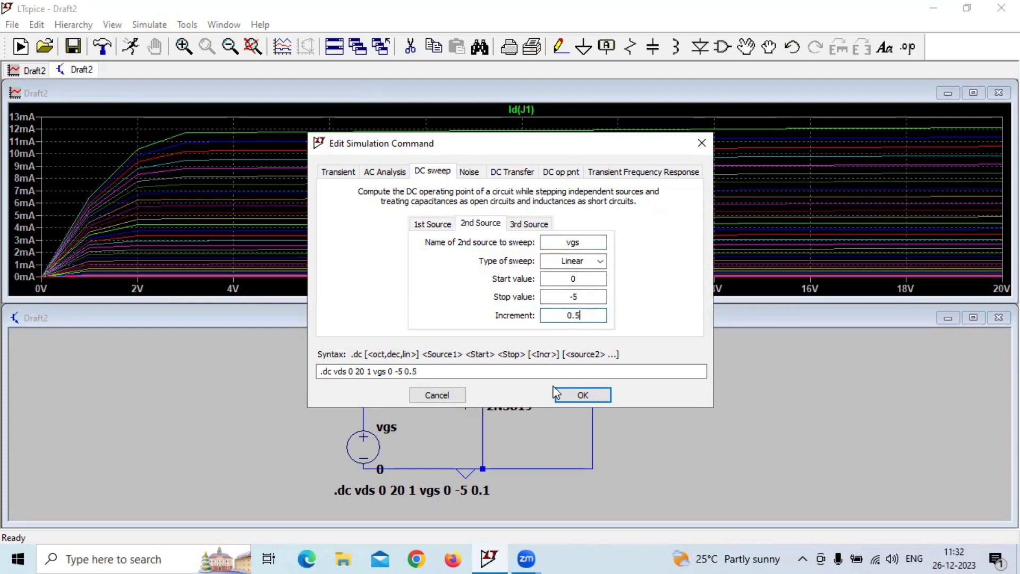
pyautogui.click(555, 392)
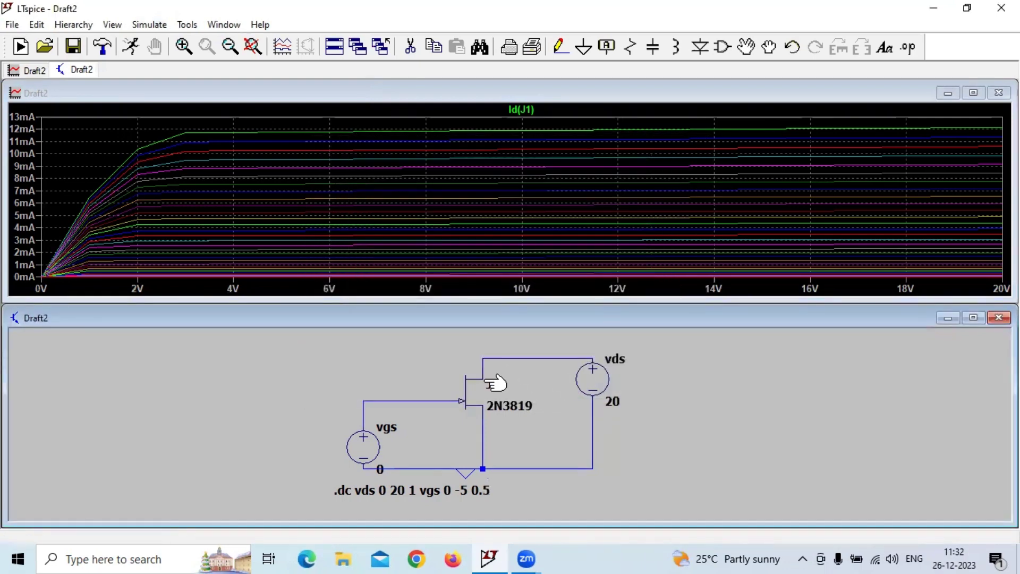
# - Re-run the simulation and plot the coarser family of Id(J1) output curves
pyautogui.click(999, 92)
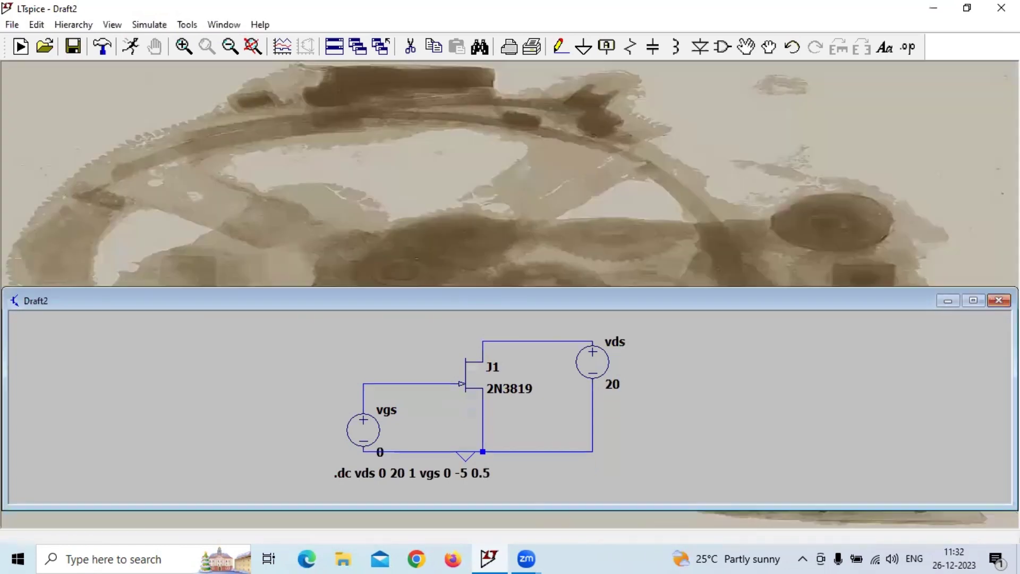
pyautogui.click(972, 300)
pyautogui.click(132, 47)
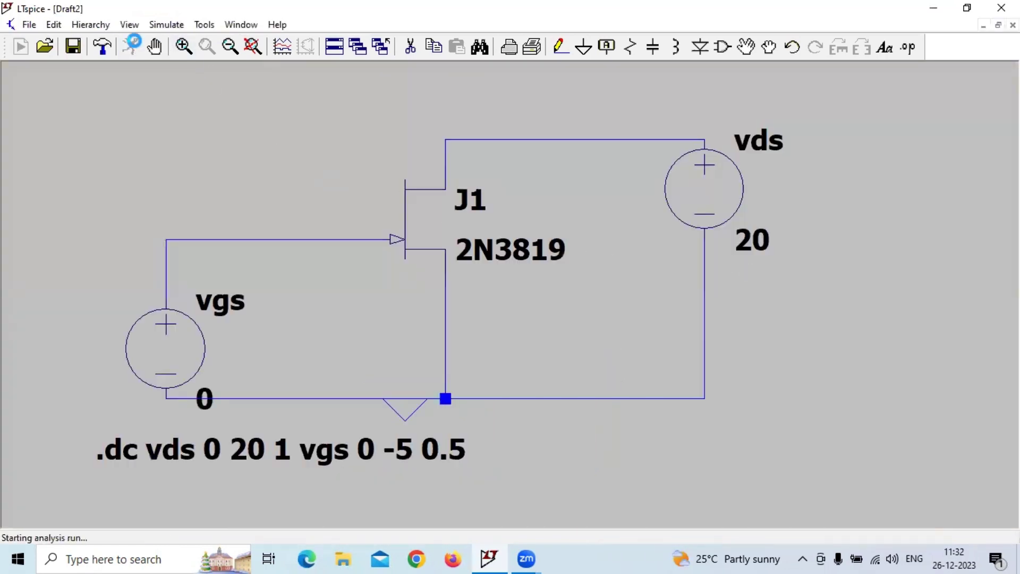
pyautogui.click(485, 360)
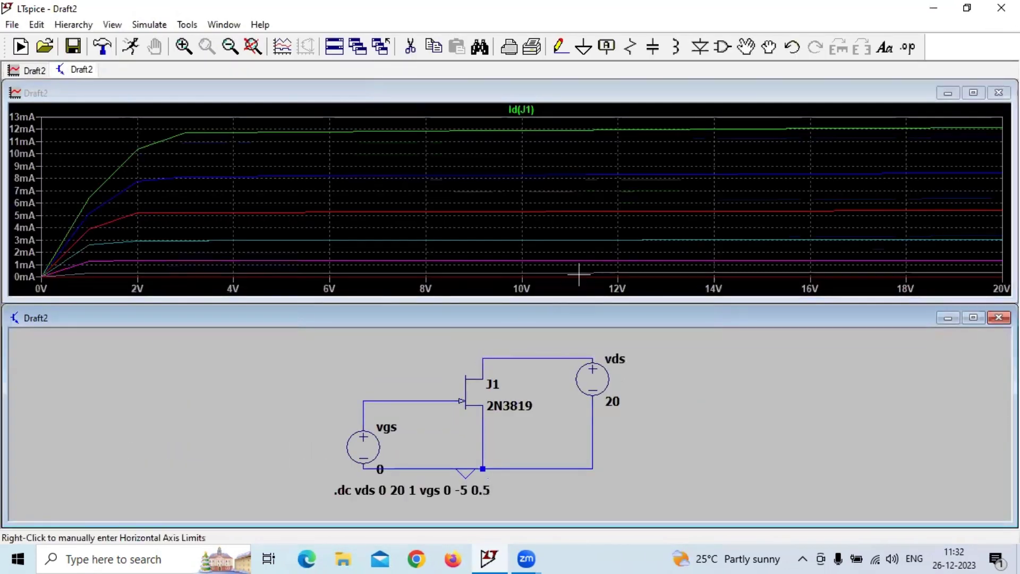